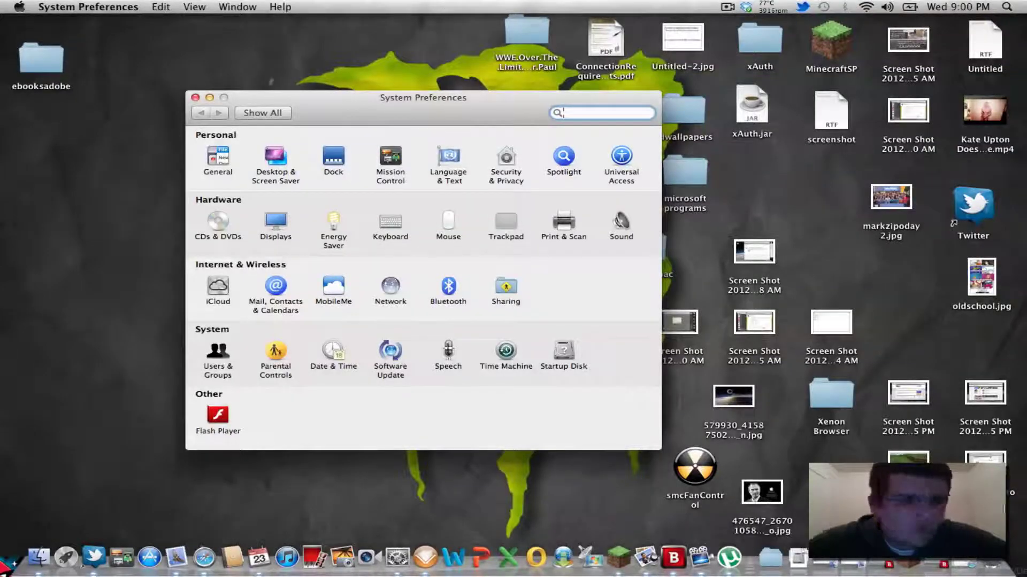
# Minimise and restore System Preferences, then choose Macintosh HD 2 in Startup Disk
pyautogui.click(211, 99)
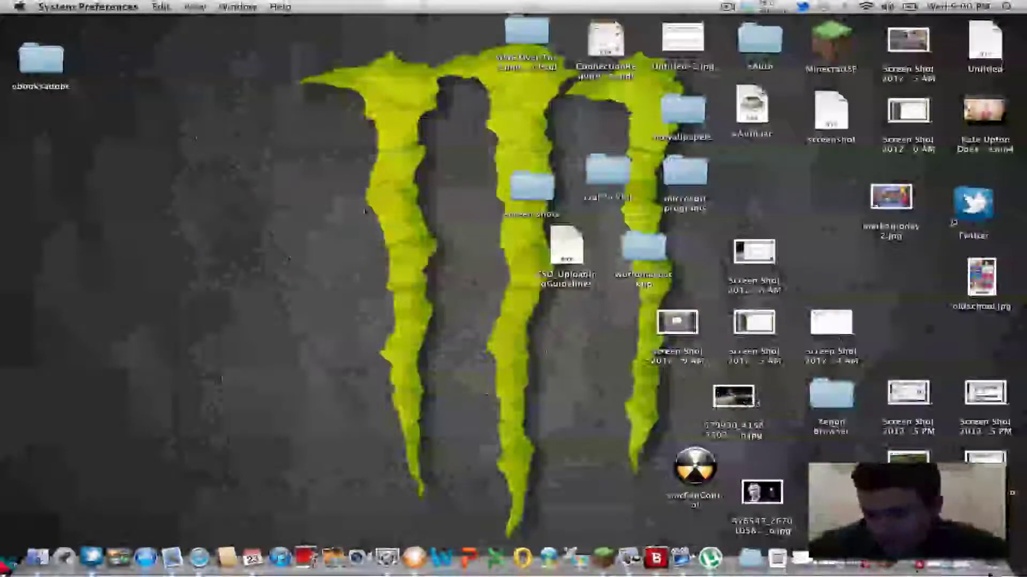
pyautogui.click(801, 558)
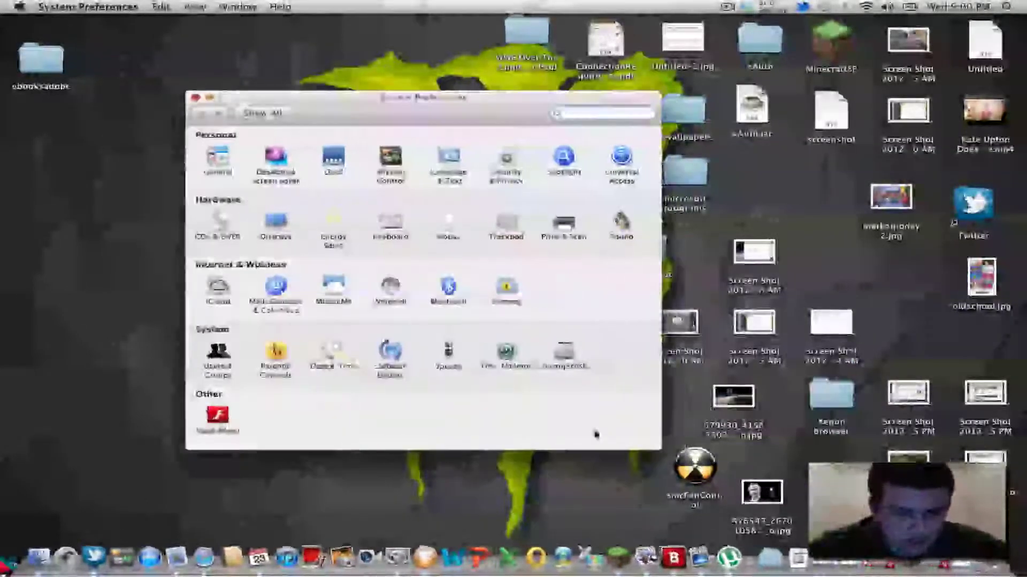
pyautogui.click(567, 358)
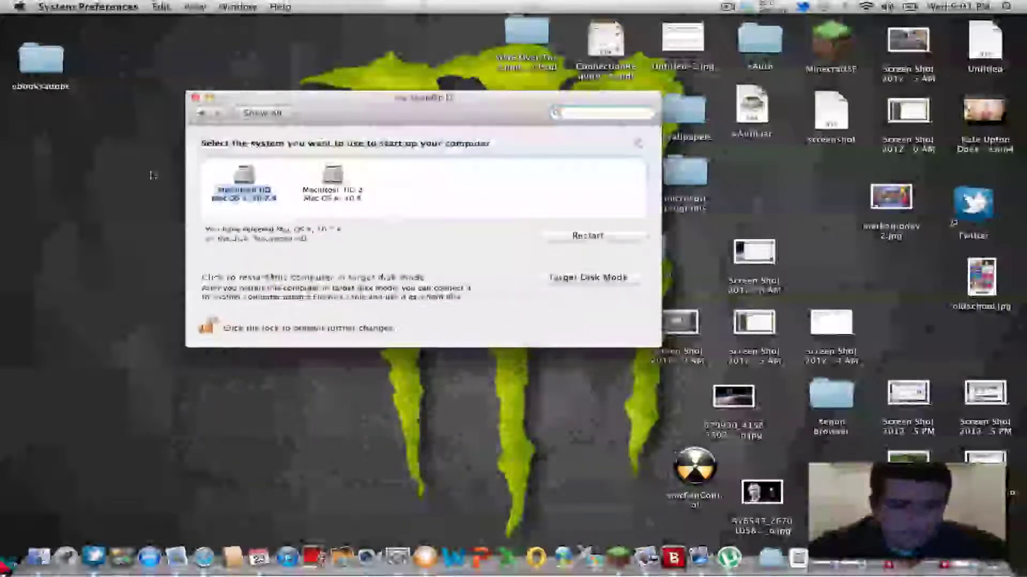
pyautogui.click(333, 177)
pyautogui.click(245, 184)
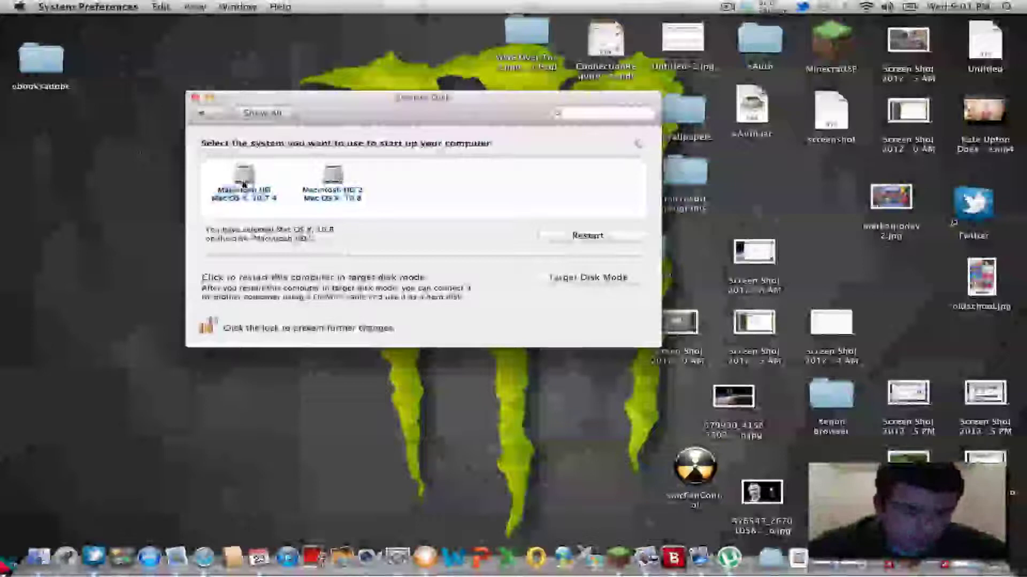
# Switch the startup disk back to Macintosh HD and close System Preferences
pyautogui.click(244, 184)
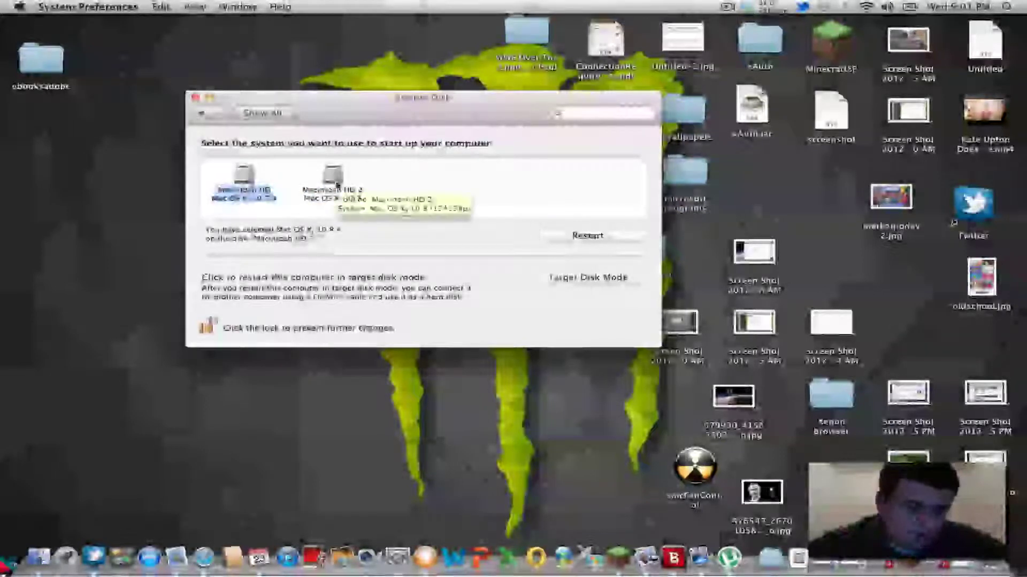
pyautogui.click(356, 196)
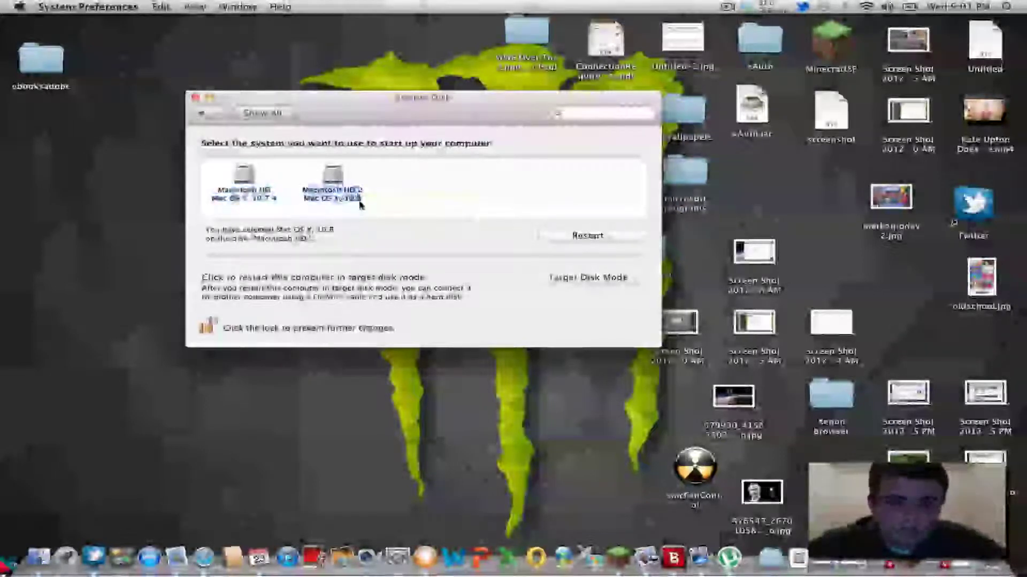
pyautogui.click(238, 208)
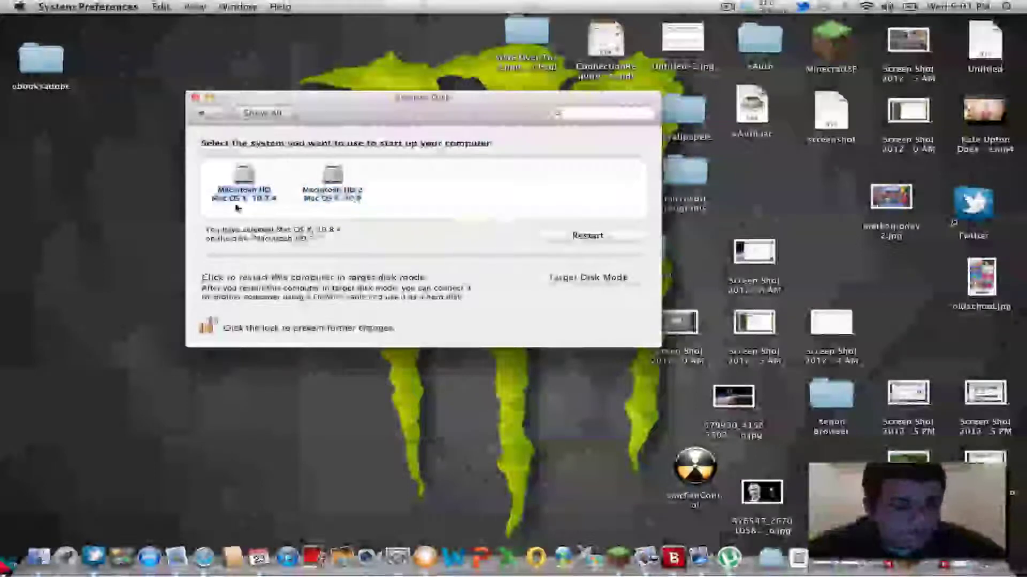
pyautogui.click(196, 100)
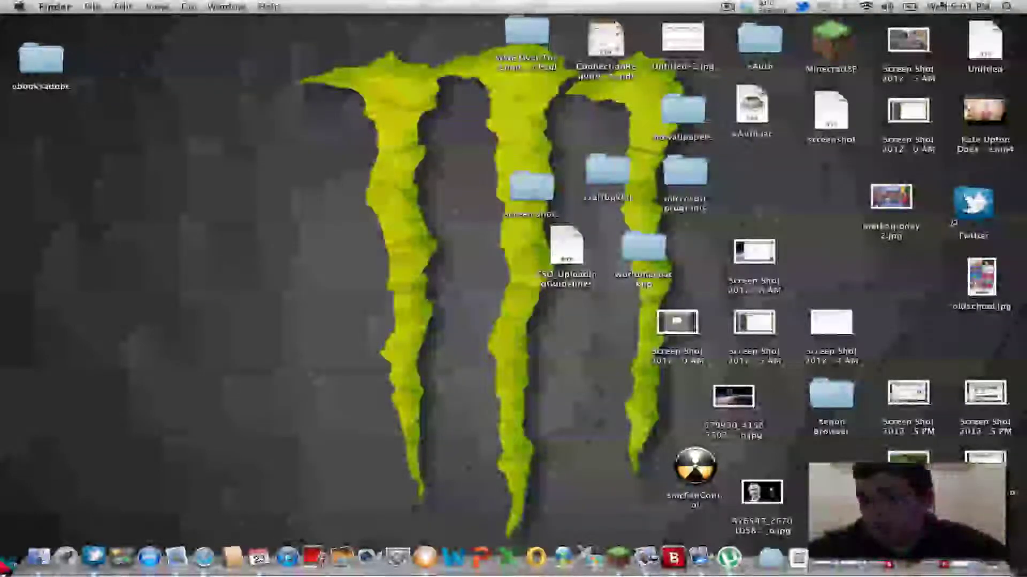
# Search Spotlight for 'ut' and launch Disk Utility
pyautogui.click(1007, 7)
pyautogui.write('ut')
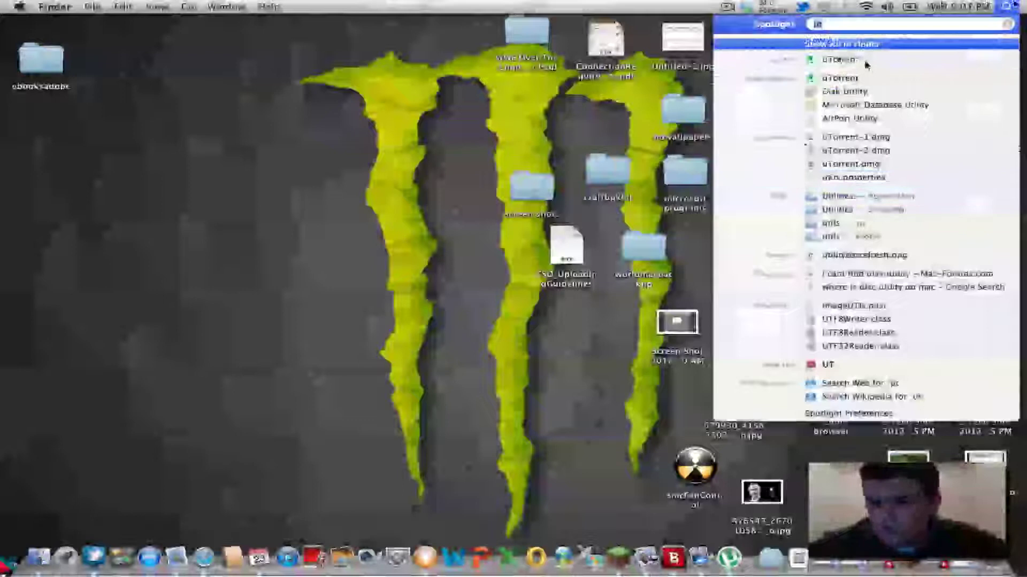
pyautogui.click(824, 92)
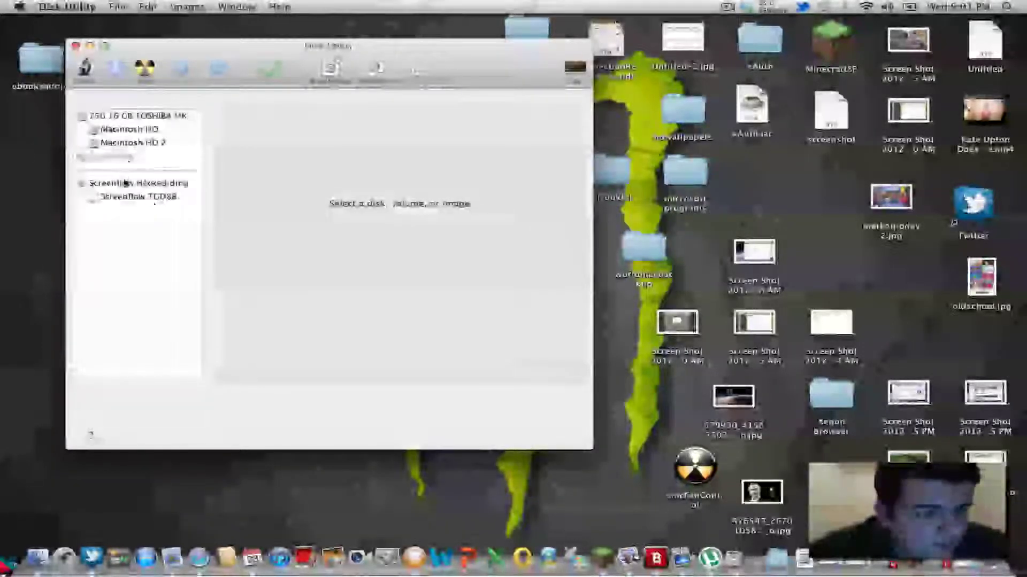
# Browse the TOSHIBA drive and its volumes, ending on Macintosh HD 2's used-space figure
pyautogui.click(117, 117)
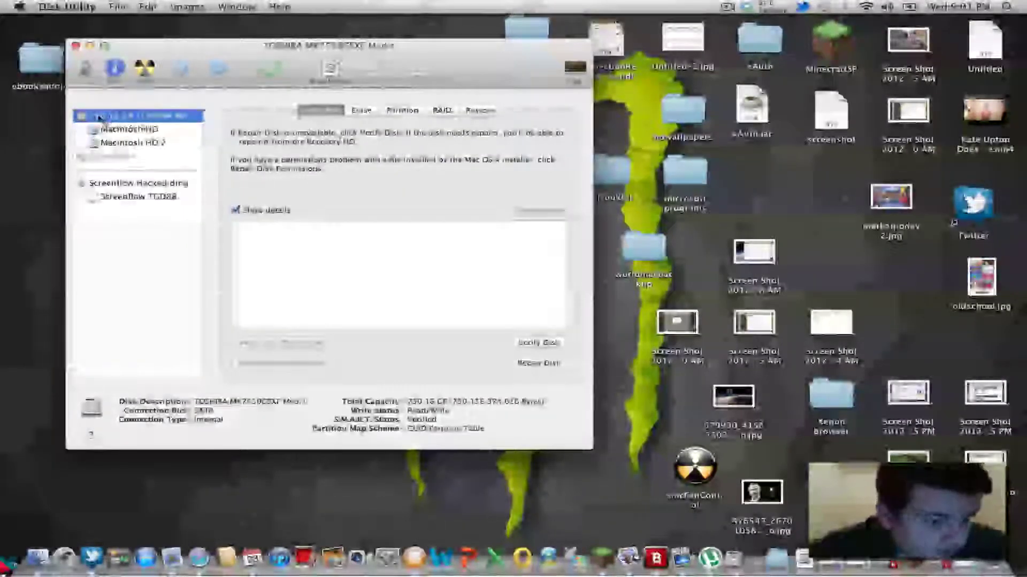
pyautogui.click(122, 130)
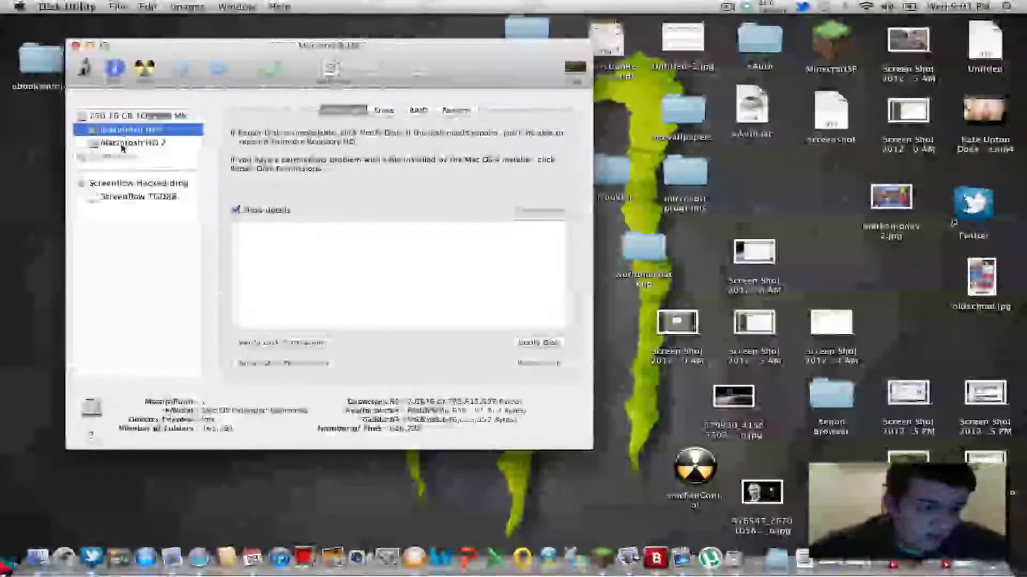
pyautogui.click(122, 143)
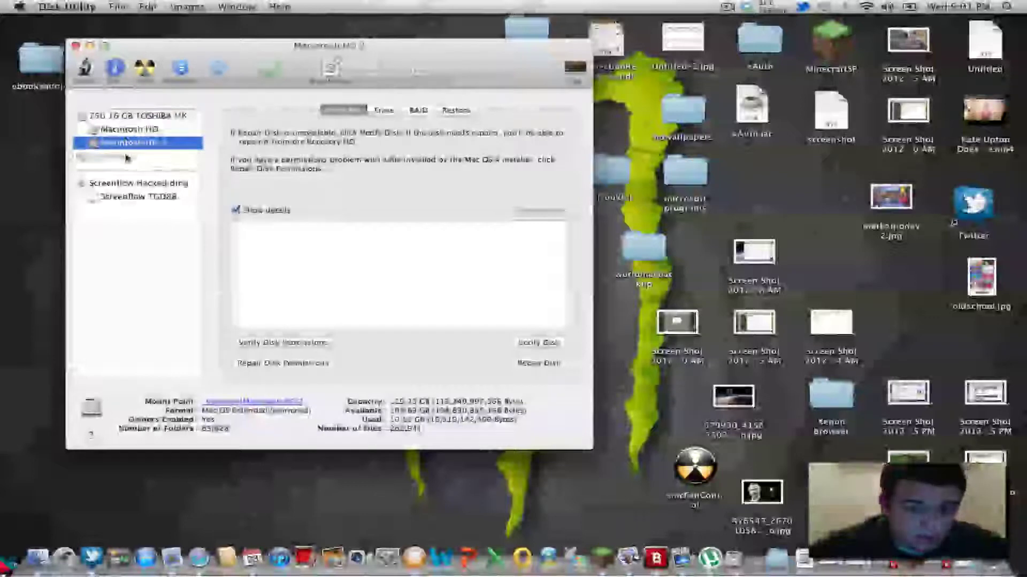
pyautogui.click(93, 116)
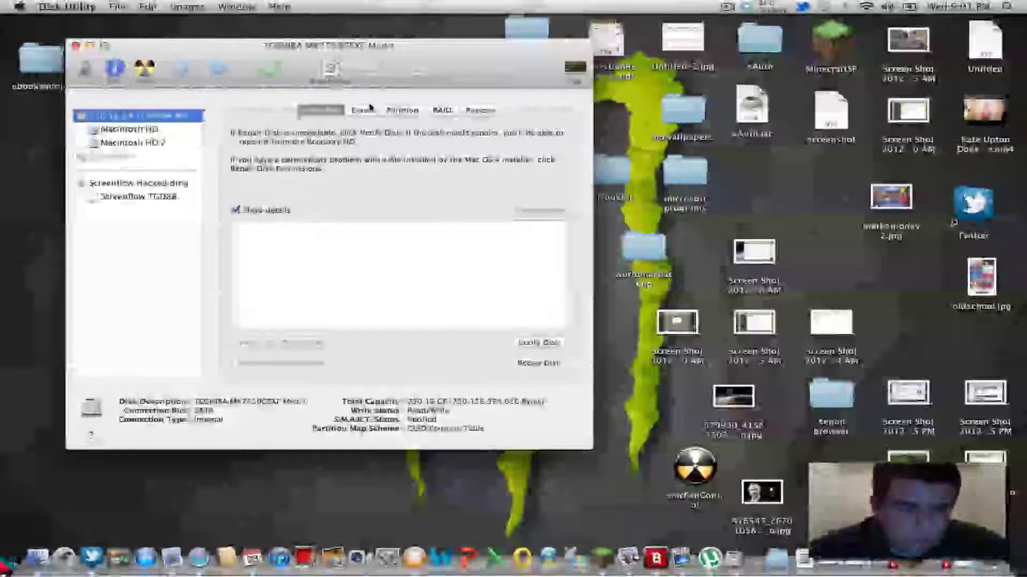
pyautogui.click(170, 142)
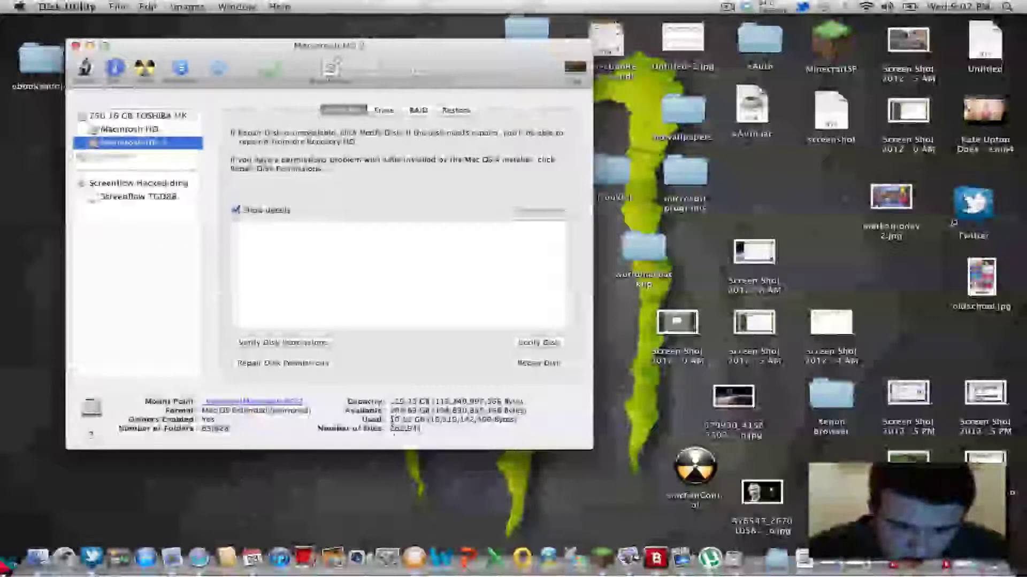
pyautogui.moveTo(391, 419); pyautogui.dragTo(457, 420)
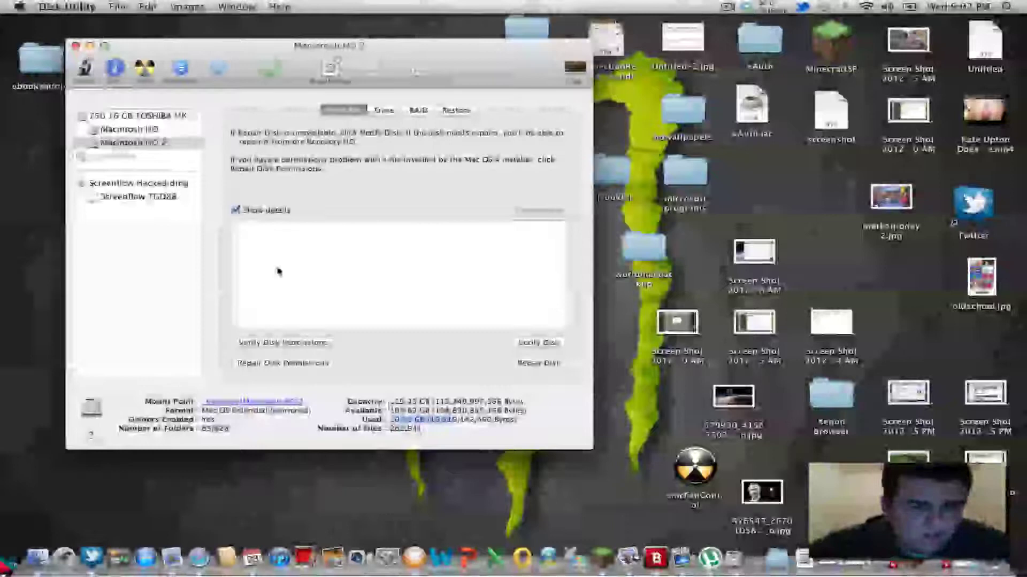
# View the TOSHIBA drive's partition layout with Macintosh HD and Macintosh HD 2
pyautogui.click(456, 111)
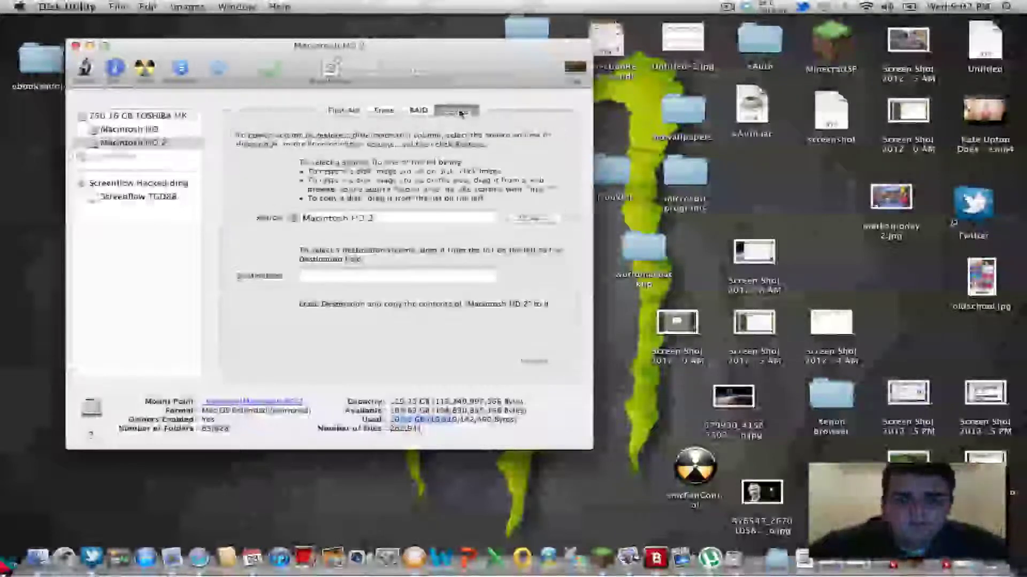
pyautogui.click(157, 117)
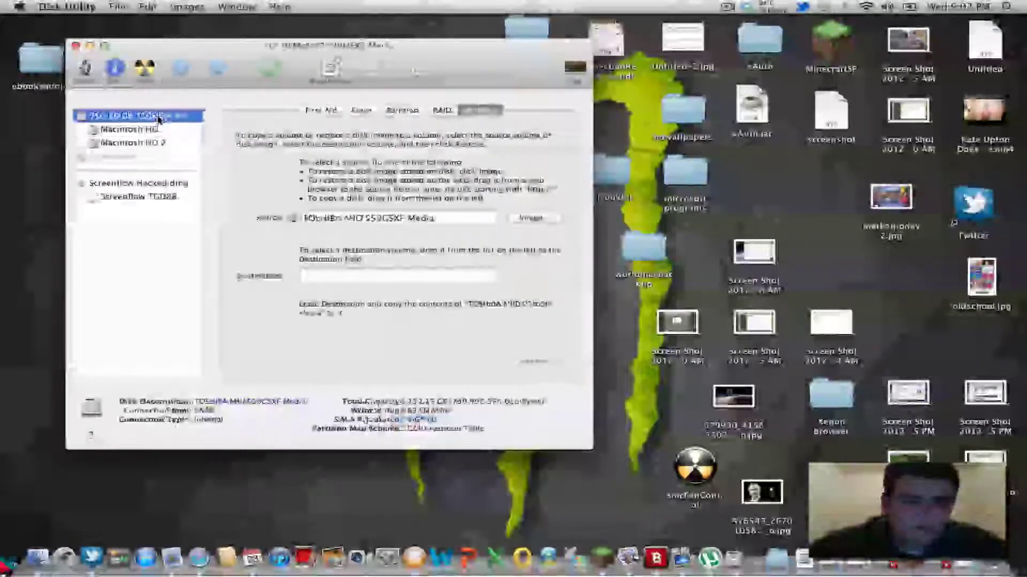
pyautogui.click(409, 112)
pyautogui.click(278, 262)
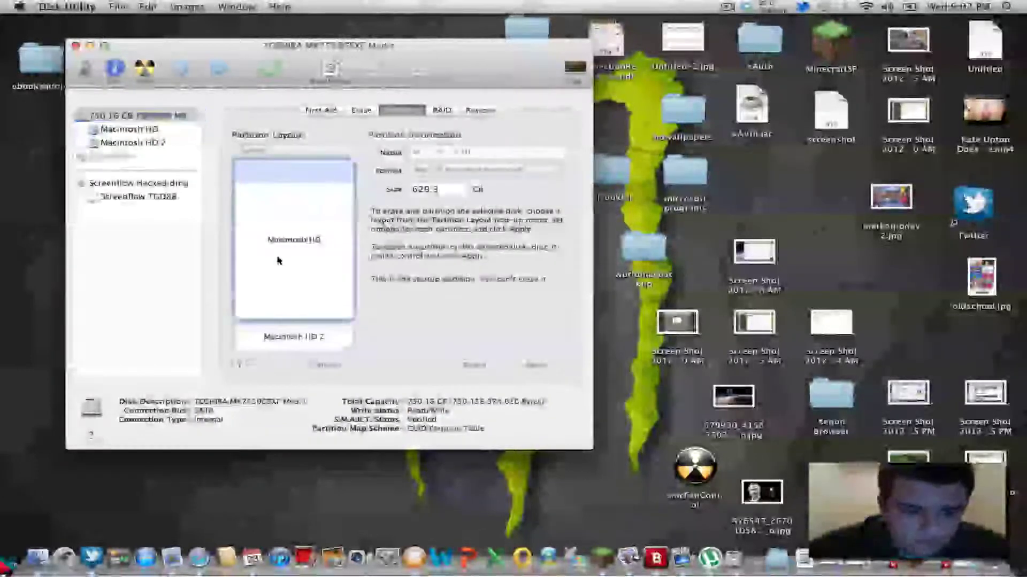
pyautogui.click(338, 344)
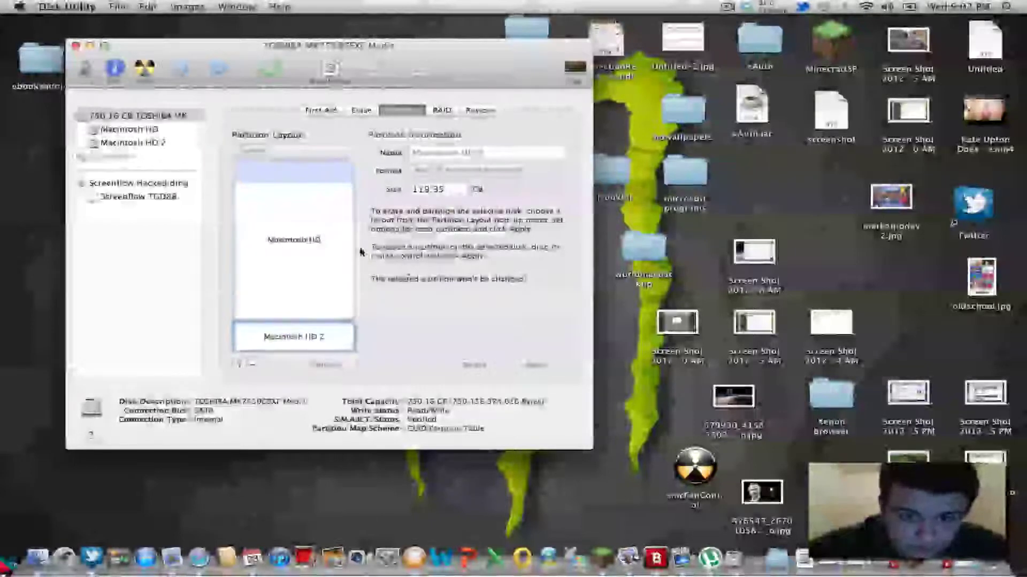
# Add an extra partition, delete it again, and minimise Disk Utility
pyautogui.click(240, 366)
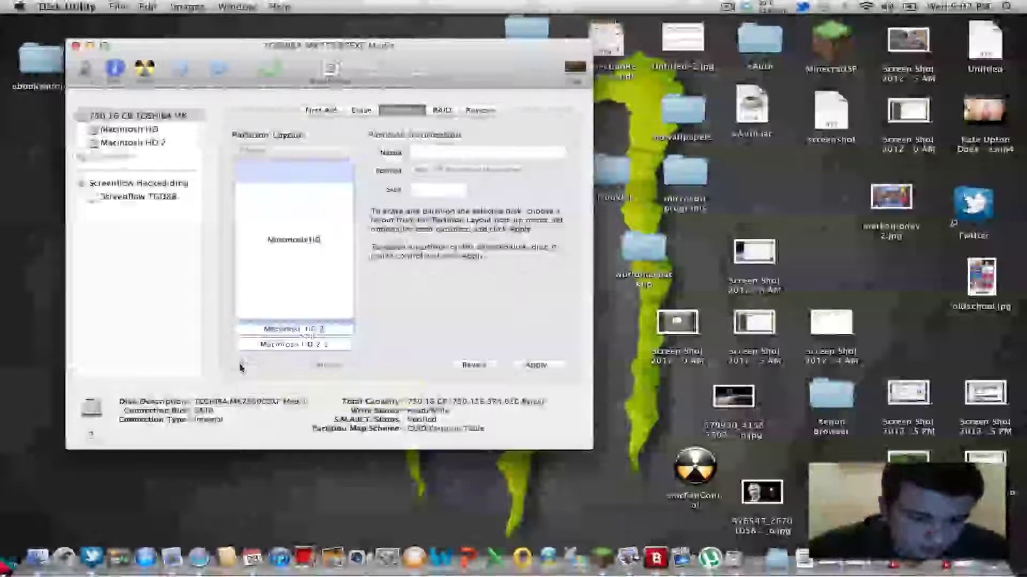
pyautogui.click(292, 345)
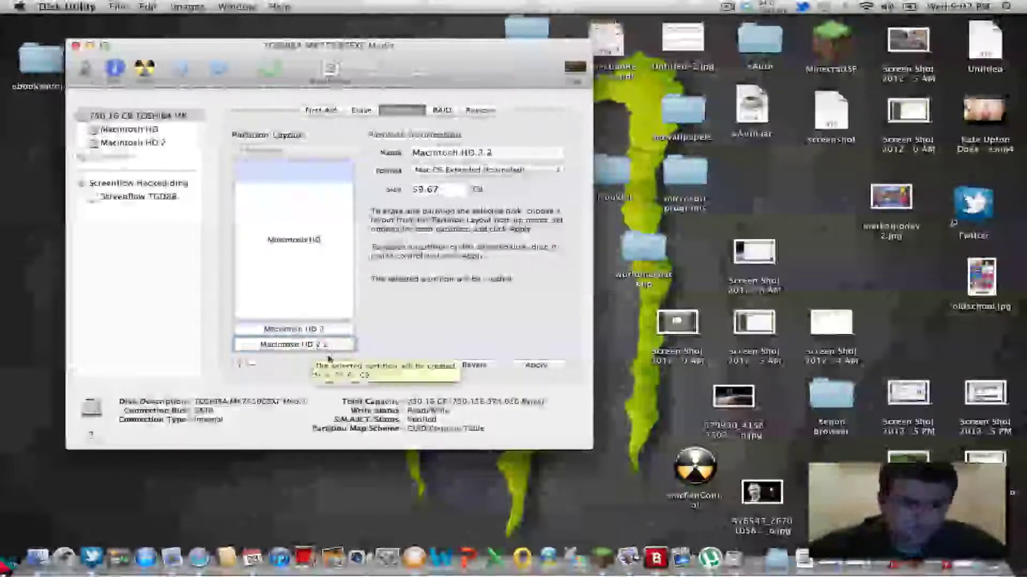
pyautogui.click(255, 368)
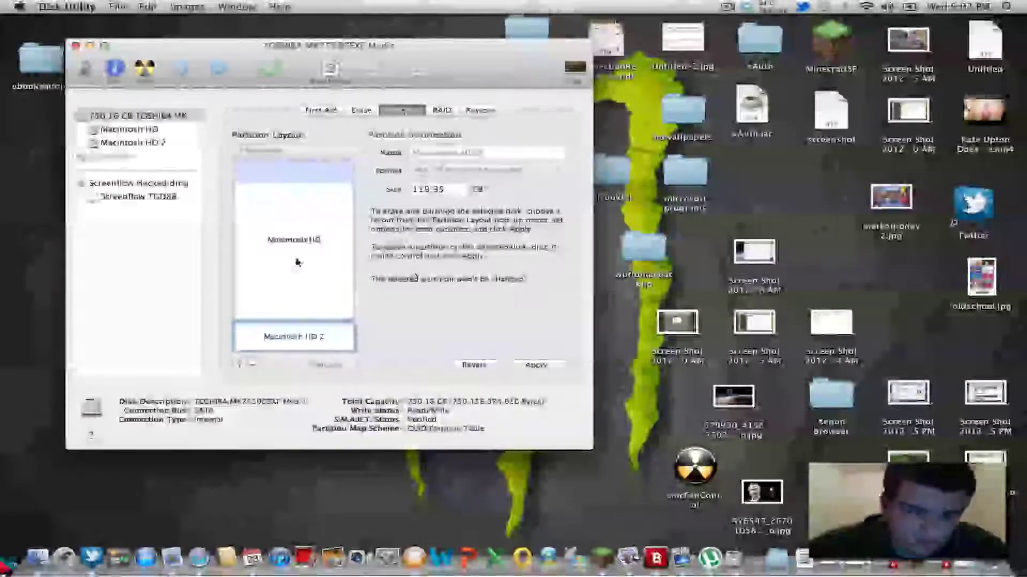
pyautogui.click(90, 46)
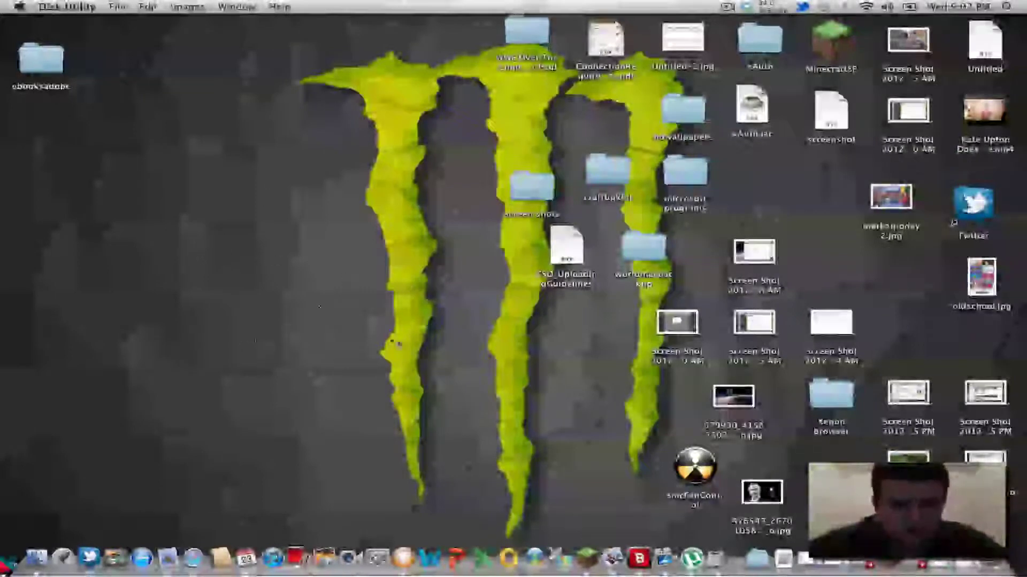
# Open System Preferences from the Apple menu on the Finder desktop
pyautogui.click(363, 290)
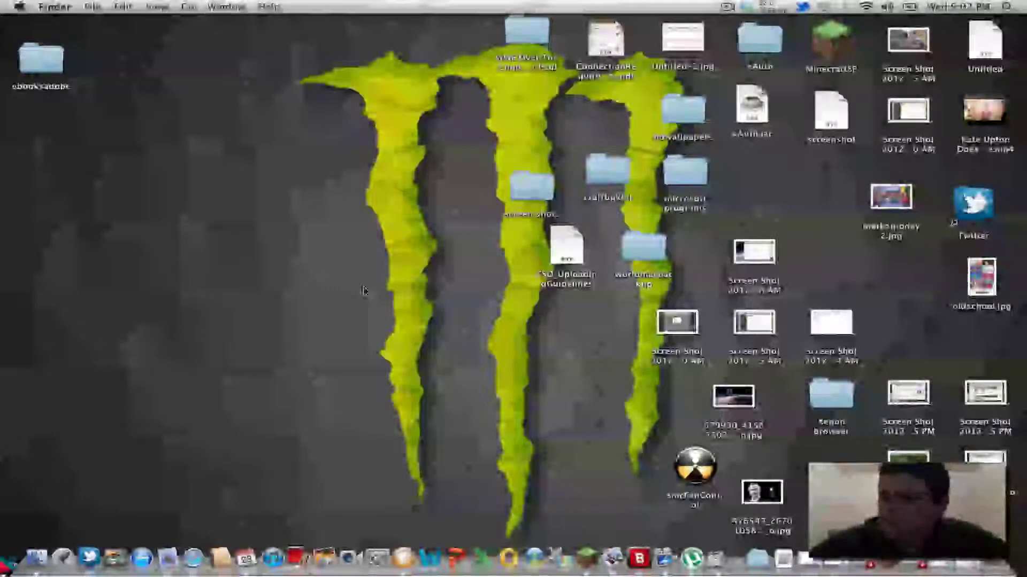
pyautogui.click(21, 6)
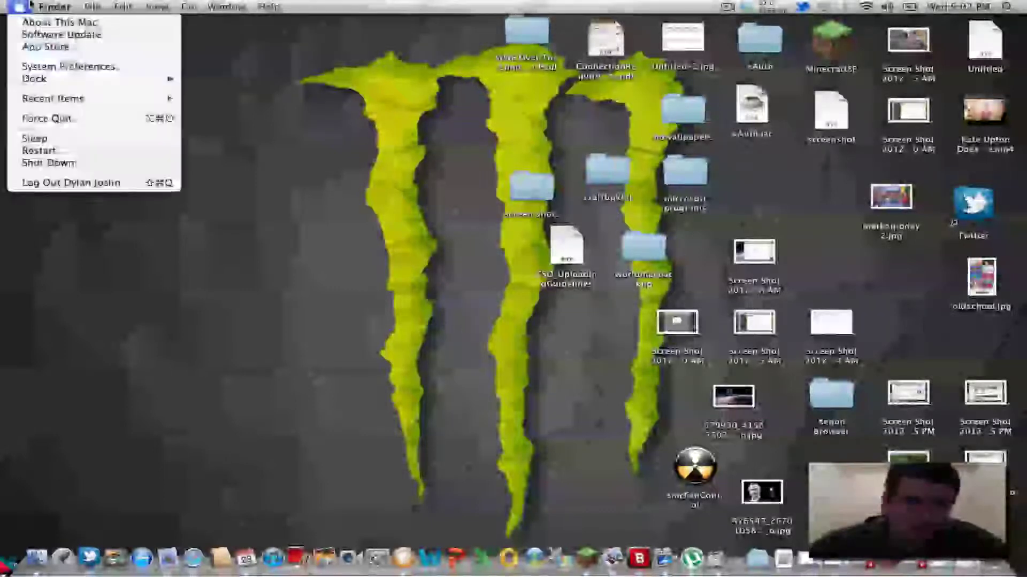
pyautogui.click(78, 66)
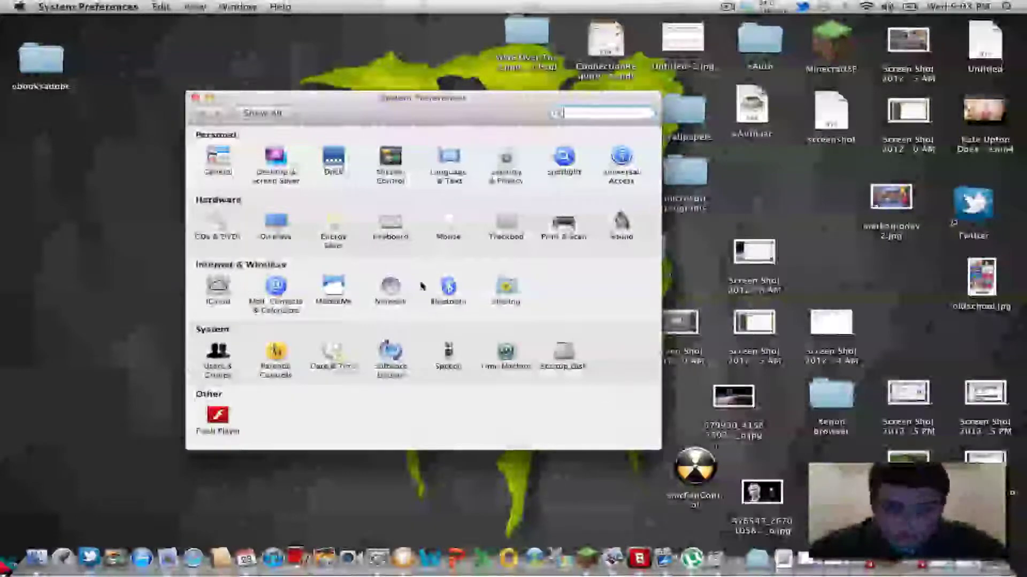
# Set Macintosh HD 2 as the startup disk and quit System Preferences
pyautogui.moveTo(401, 102); pyautogui.dragTo(366, 37)
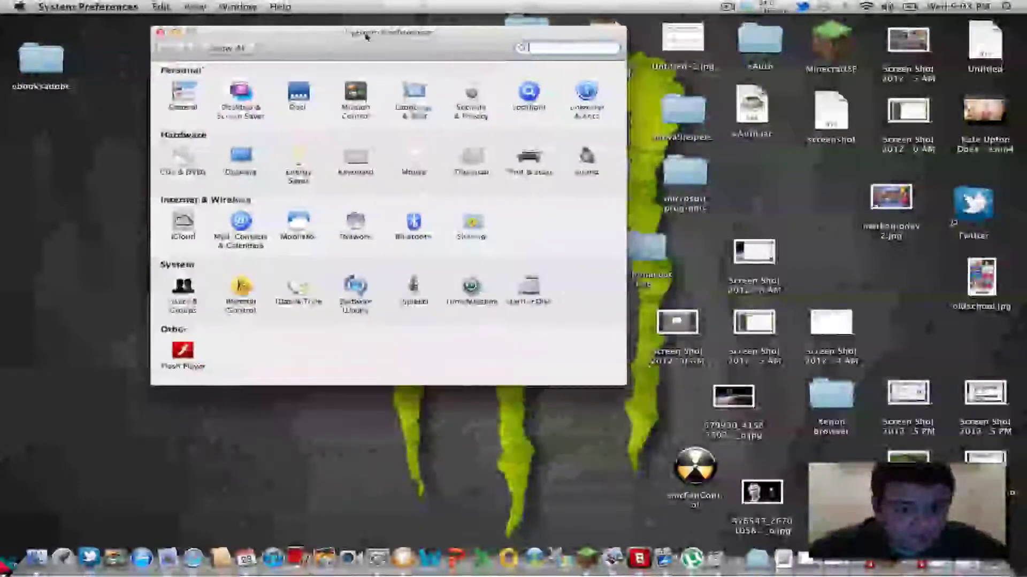
pyautogui.click(528, 287)
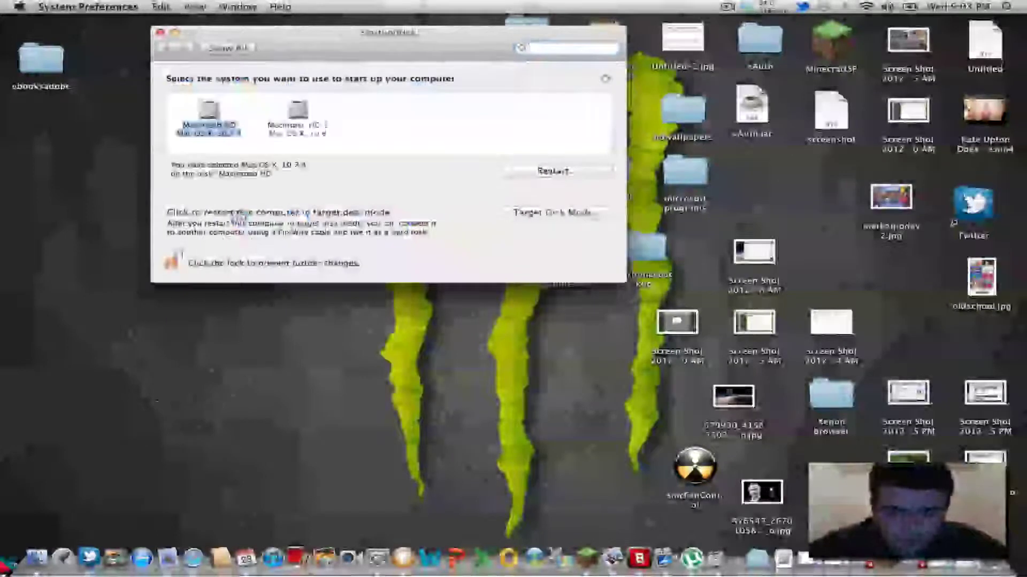
pyautogui.click(298, 112)
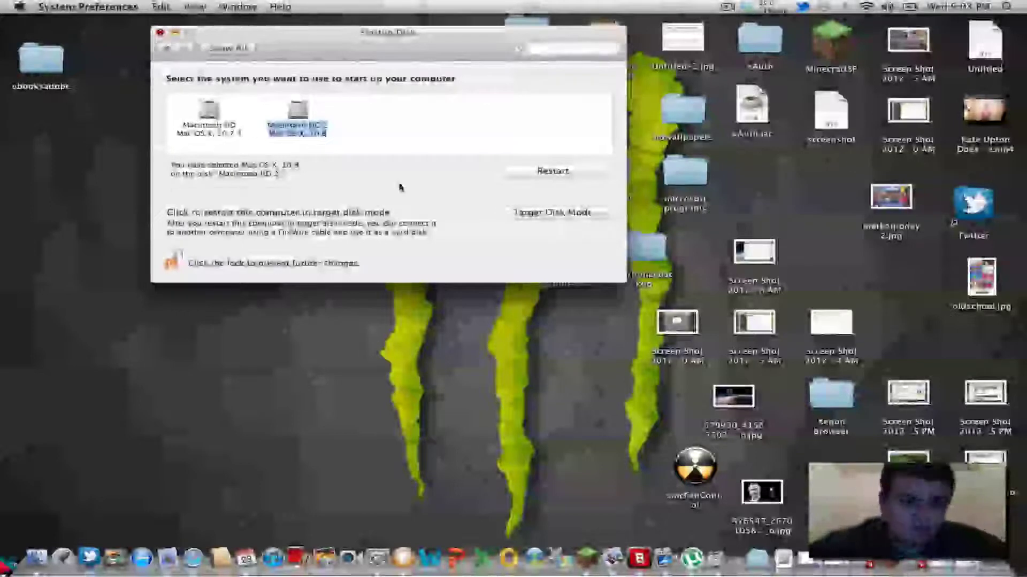
pyautogui.press('super+q')
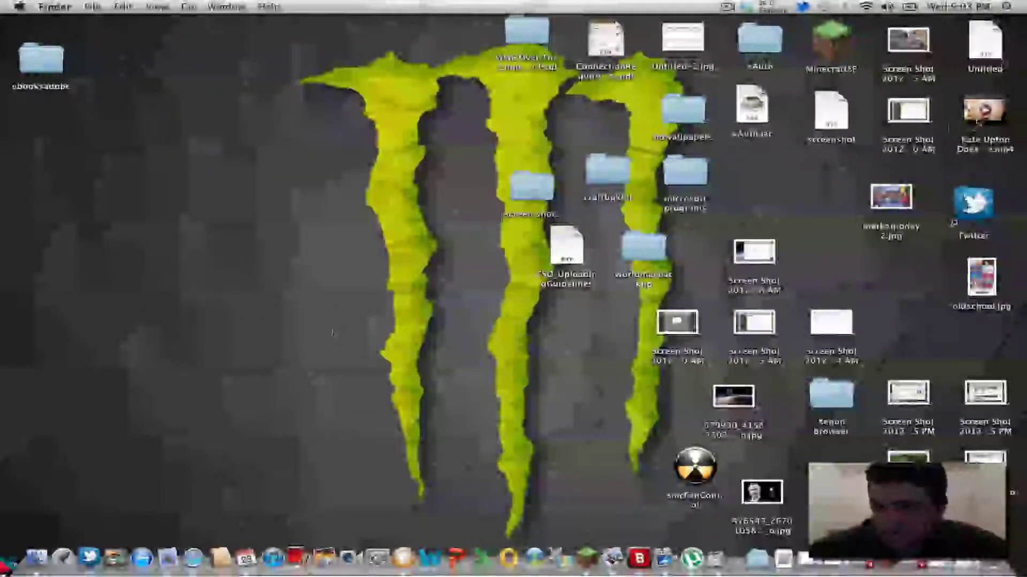
# Select the desktop movie file and play its preview in the icon
pyautogui.click(985, 112)
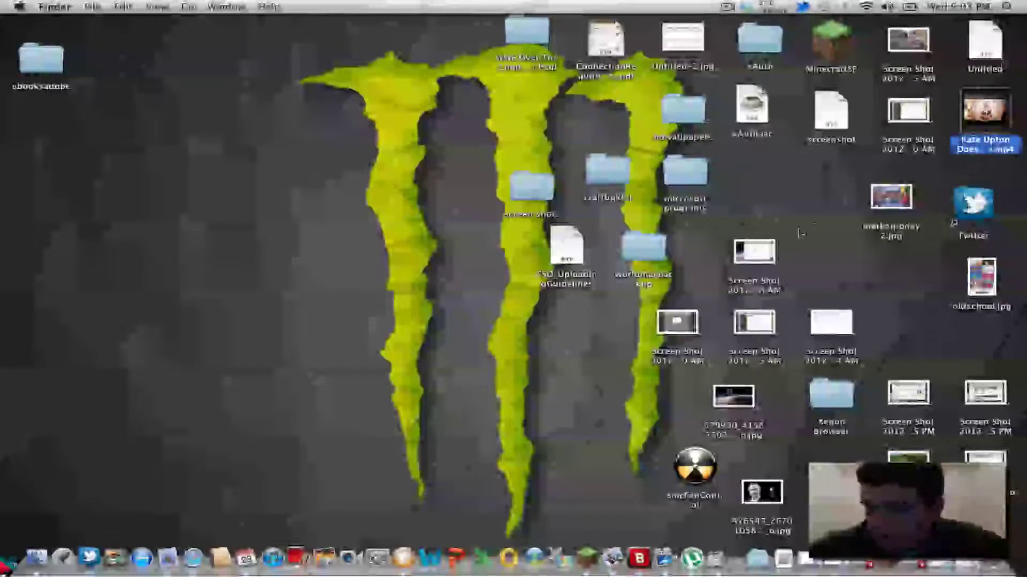
pyautogui.click(984, 110)
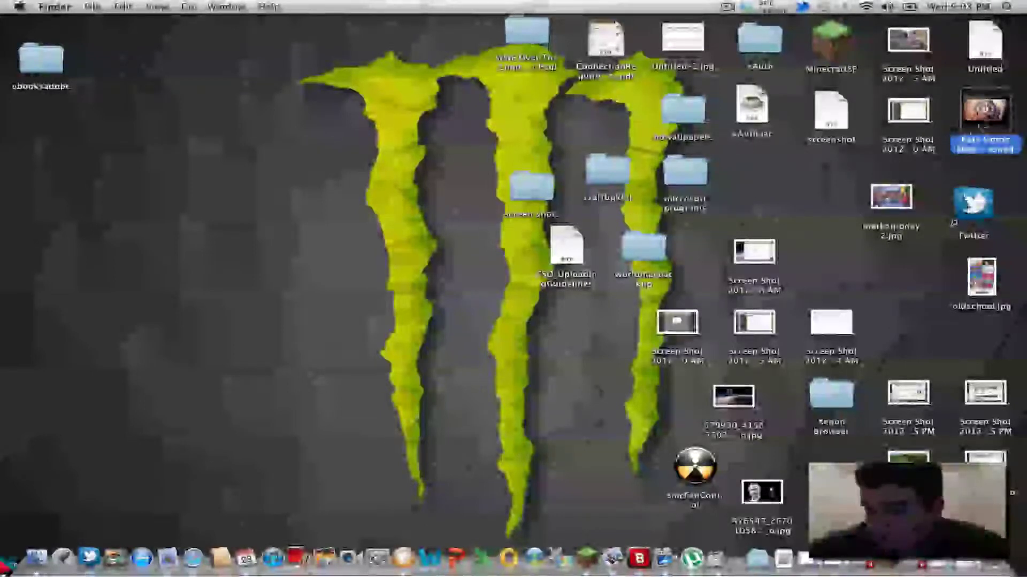